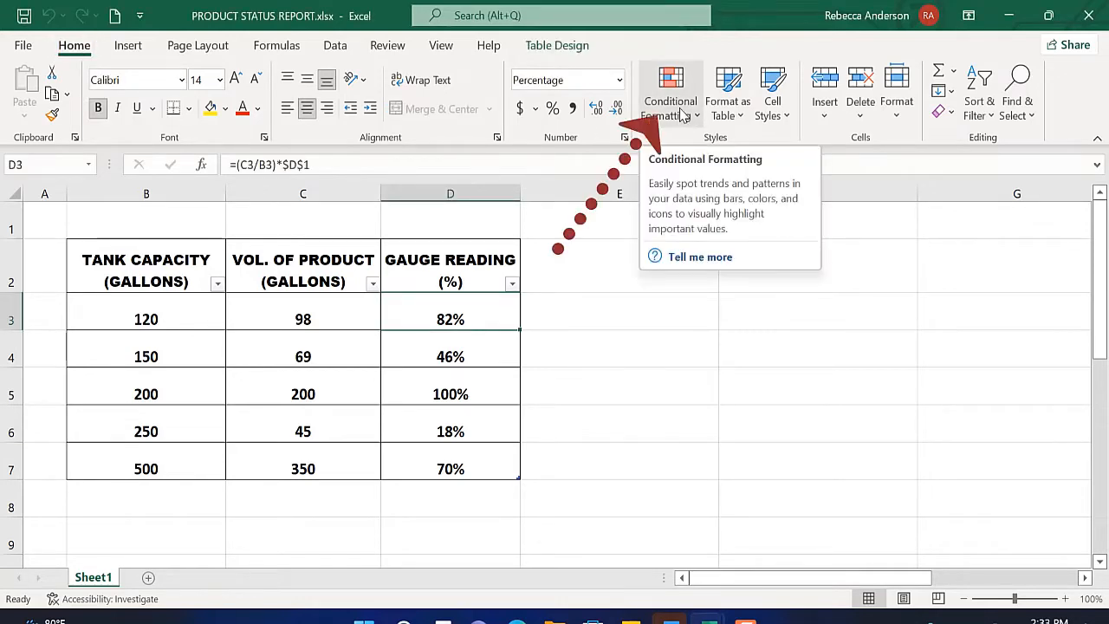
# Step: Start a new conditional formatting rule for cell D3 and set its format style to Data Bar
pyautogui.click(654, 103)
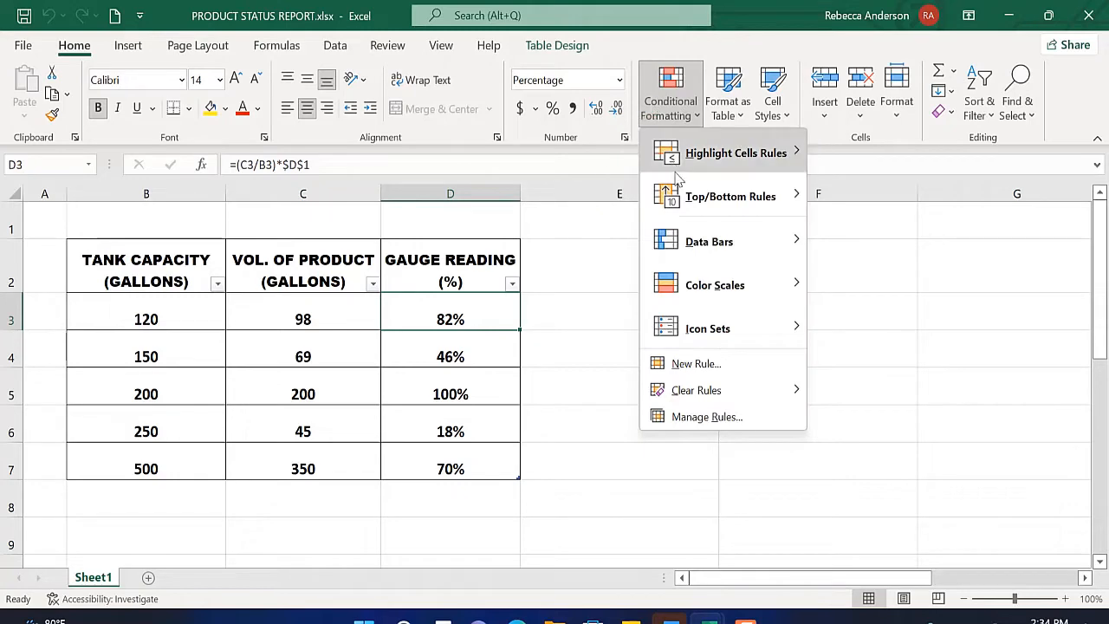
pyautogui.click(710, 364)
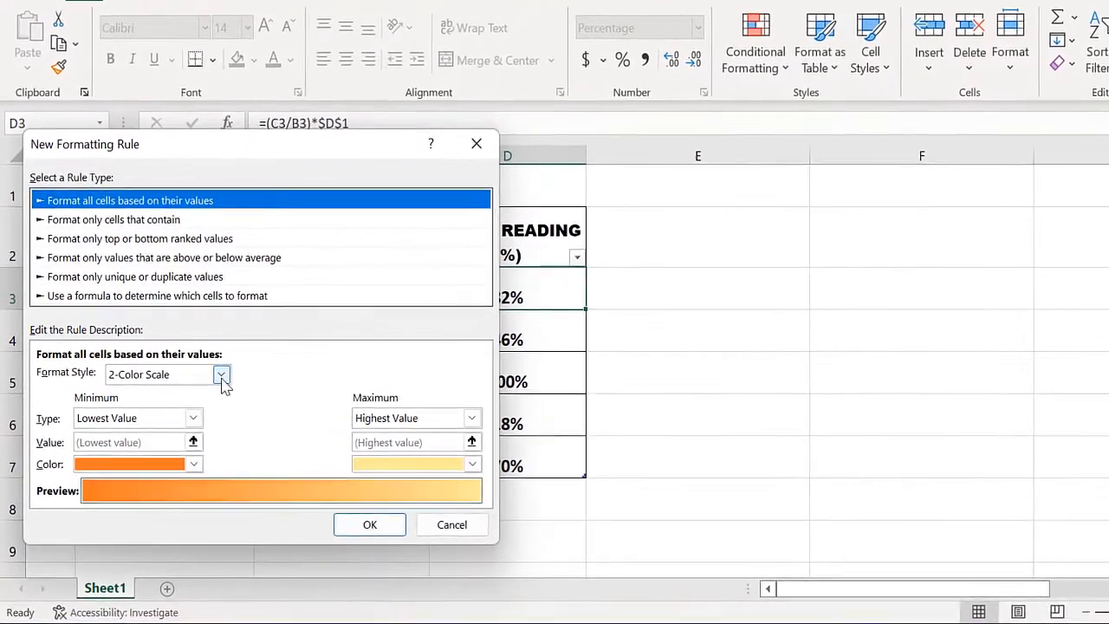
pyautogui.click(206, 382)
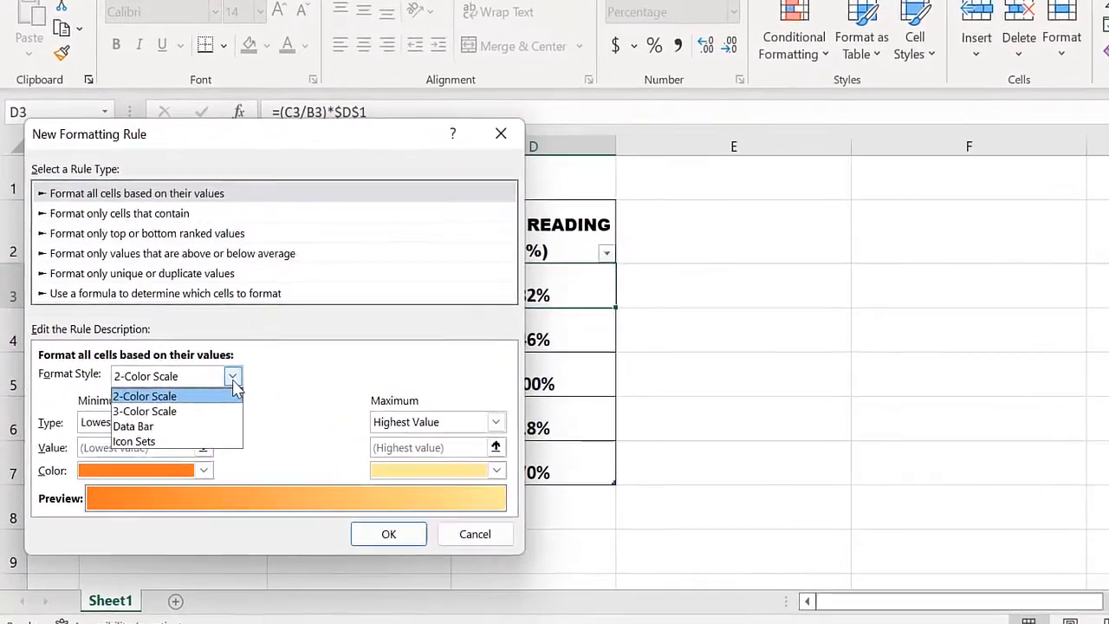
pyautogui.click(136, 428)
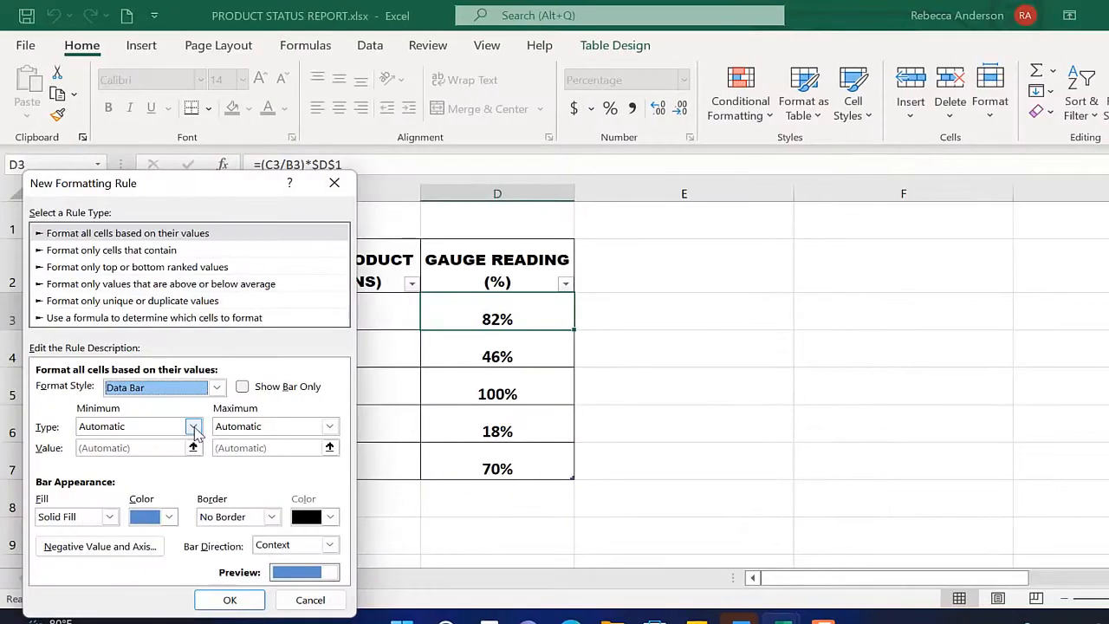
# Step: Set the data bar's minimum to type Number with value 0% and its maximum to type Number with value 100%
pyautogui.click(193, 427)
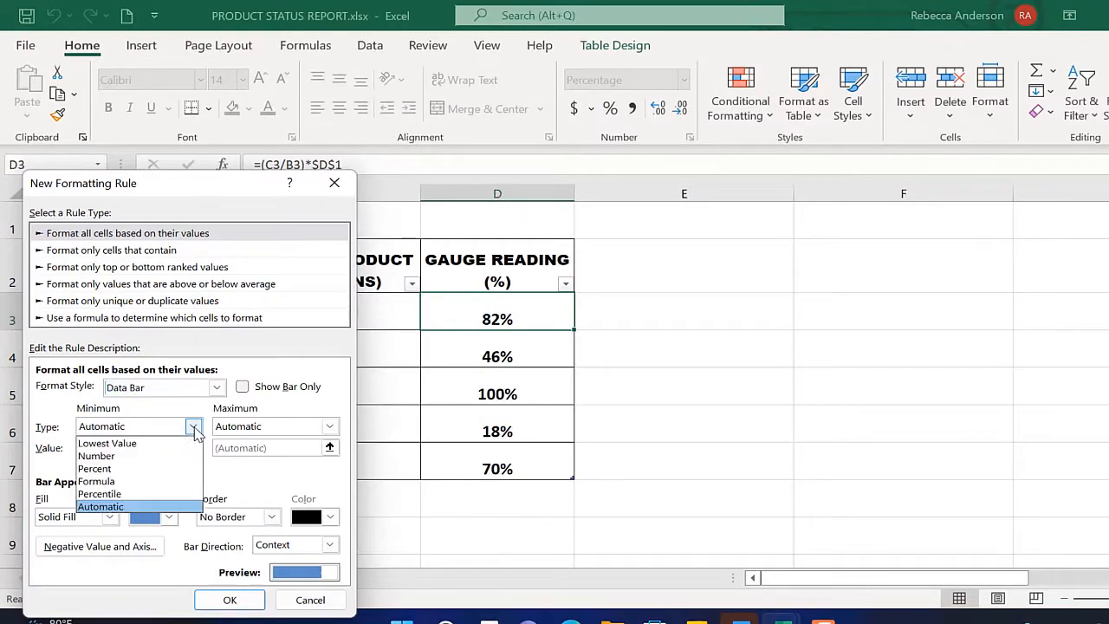
pyautogui.click(141, 457)
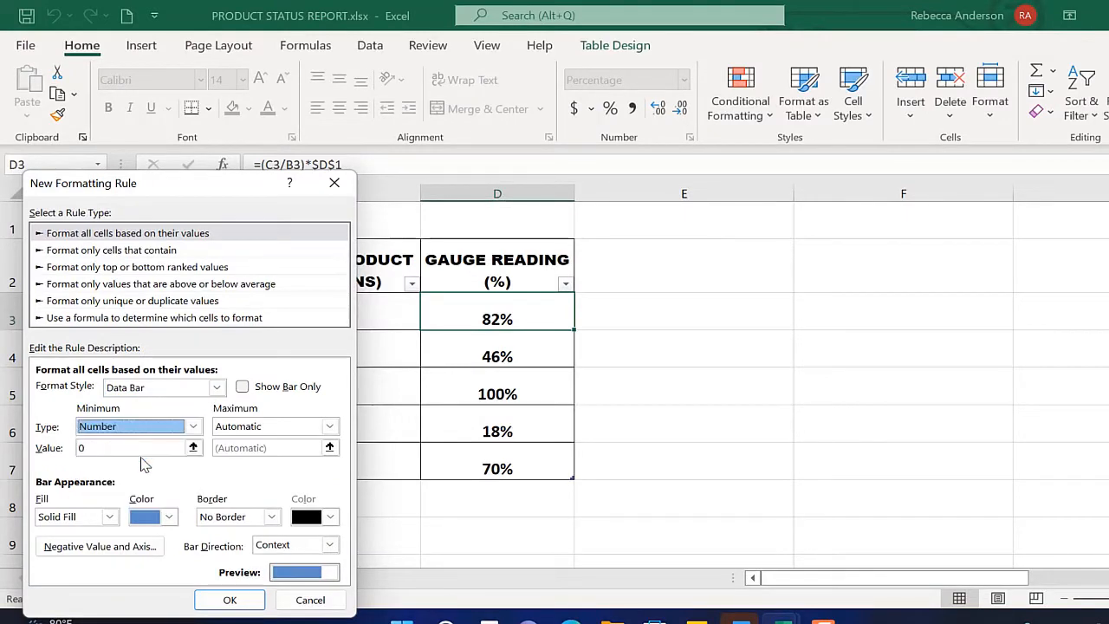
pyautogui.click(150, 448)
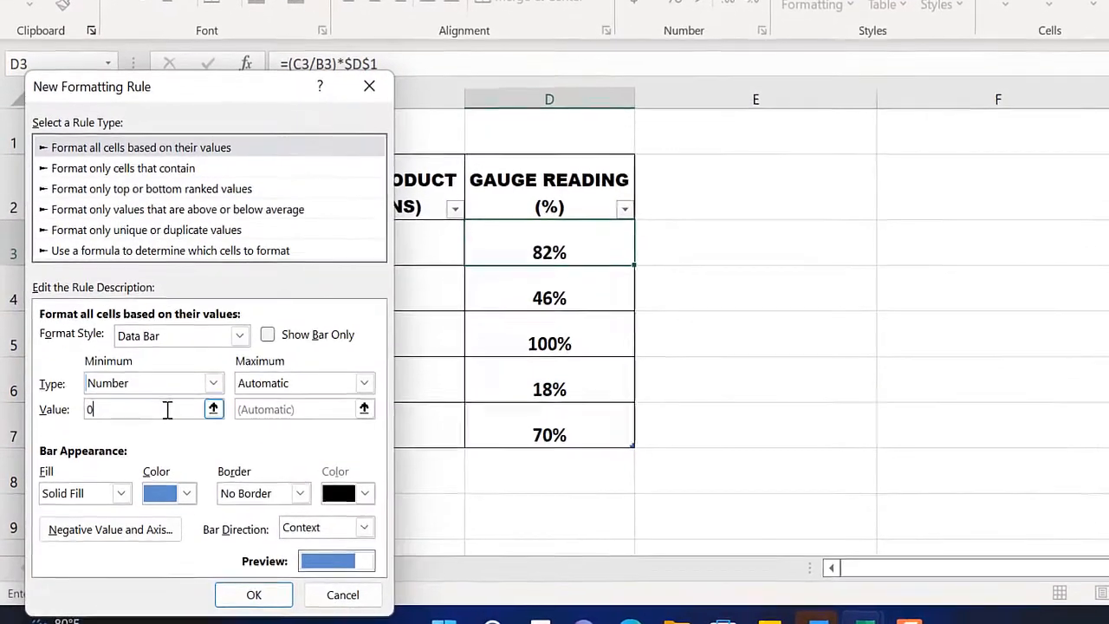
pyautogui.write('%')
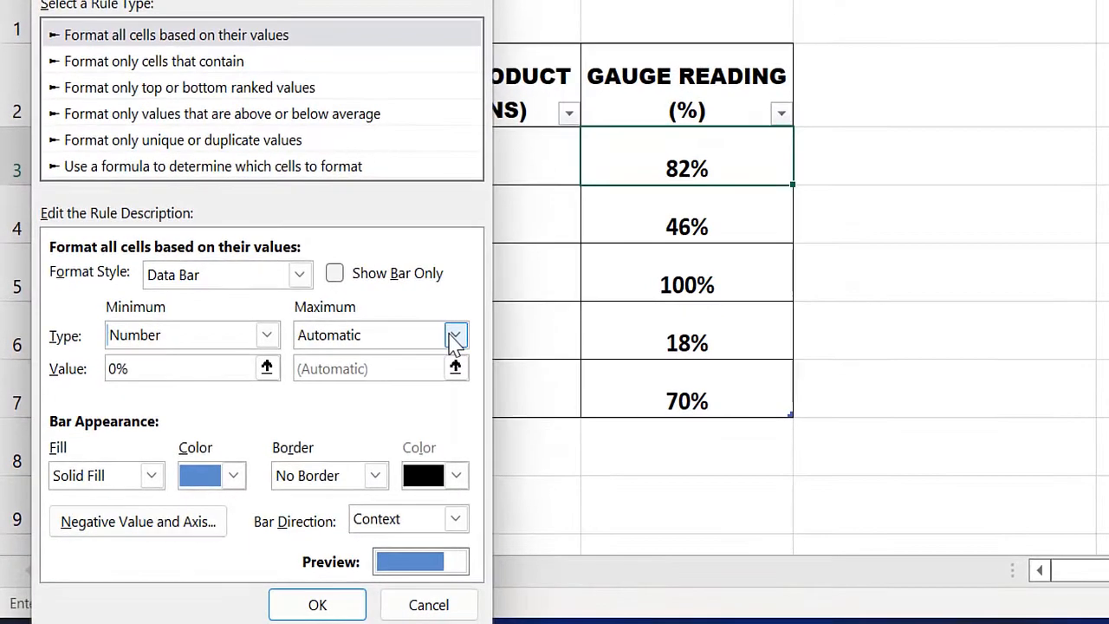
pyautogui.click(454, 336)
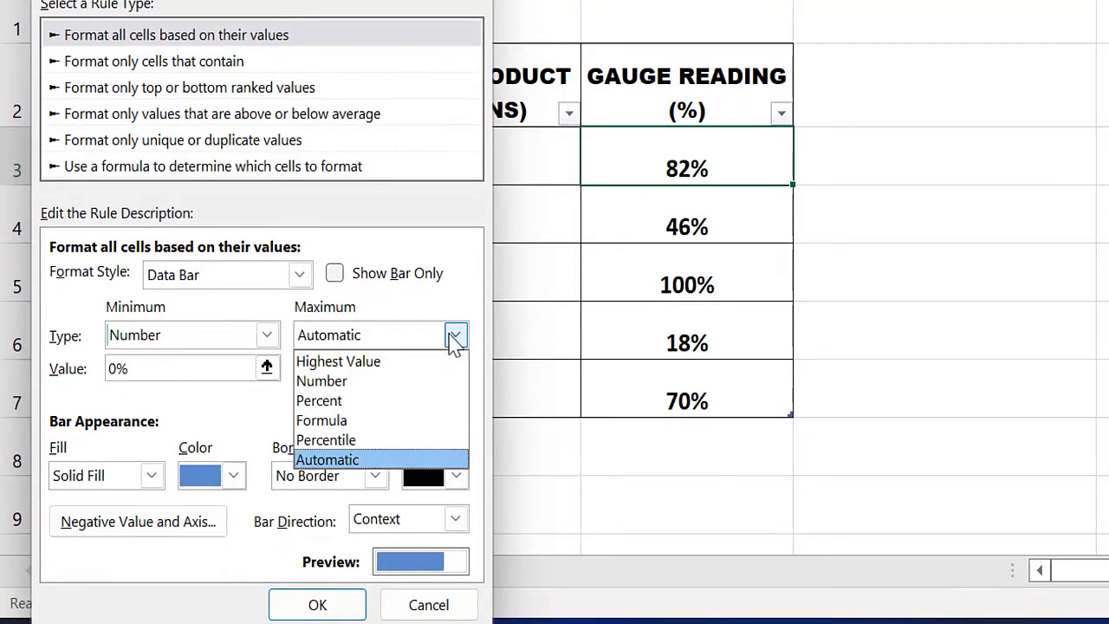
pyautogui.click(374, 381)
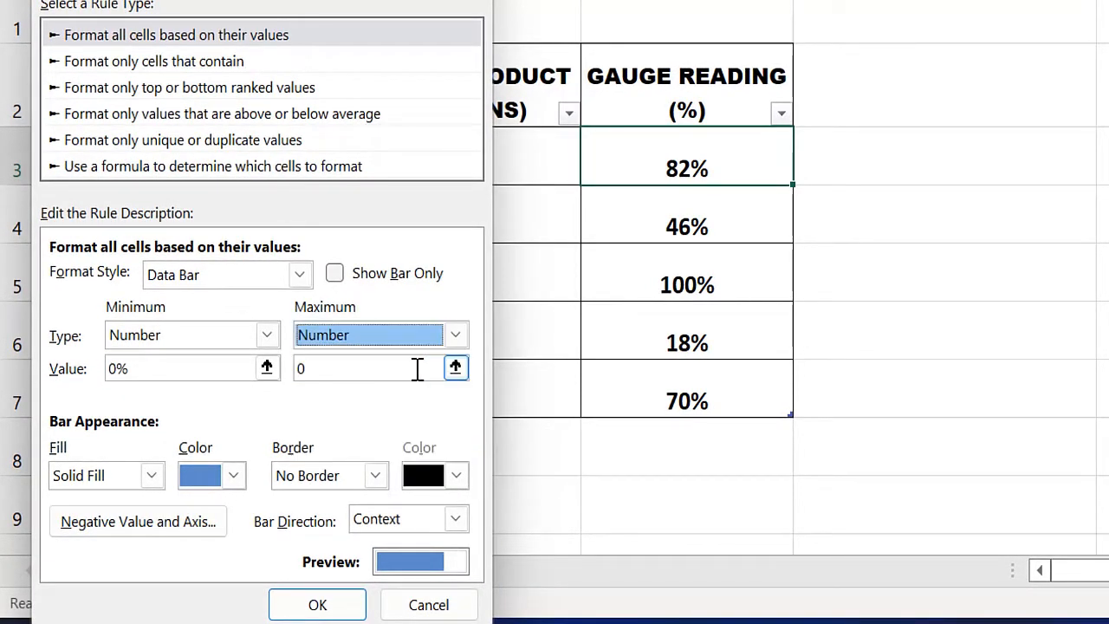
pyautogui.click(406, 368)
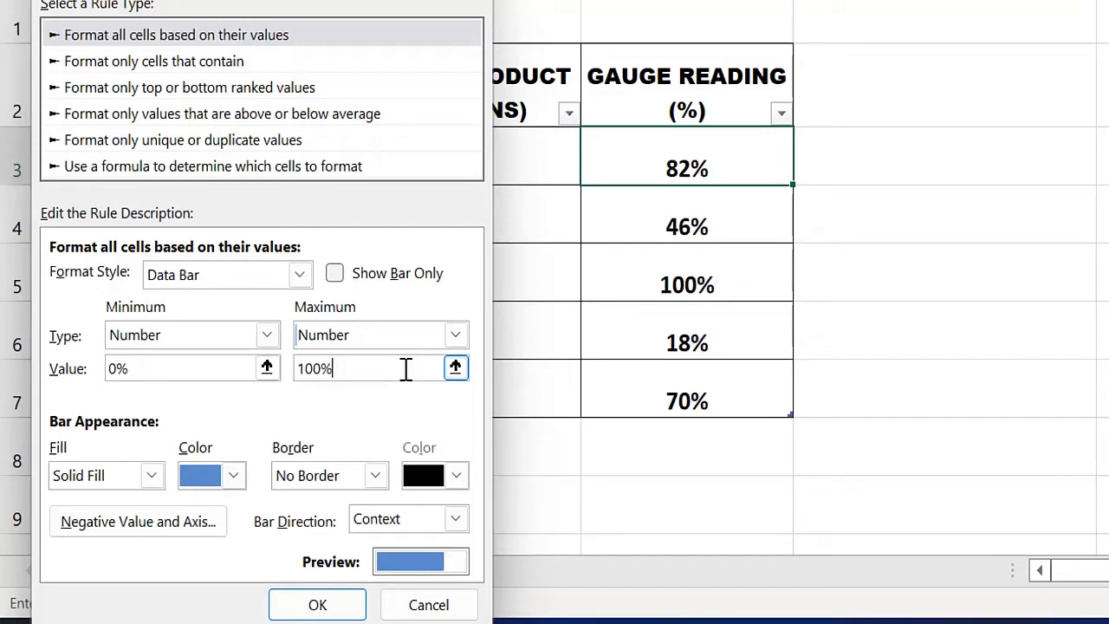
pyautogui.write('100%')
# Step: Give the data bar an orange gradient fill with a solid border and create the rule
pyautogui.click(152, 476)
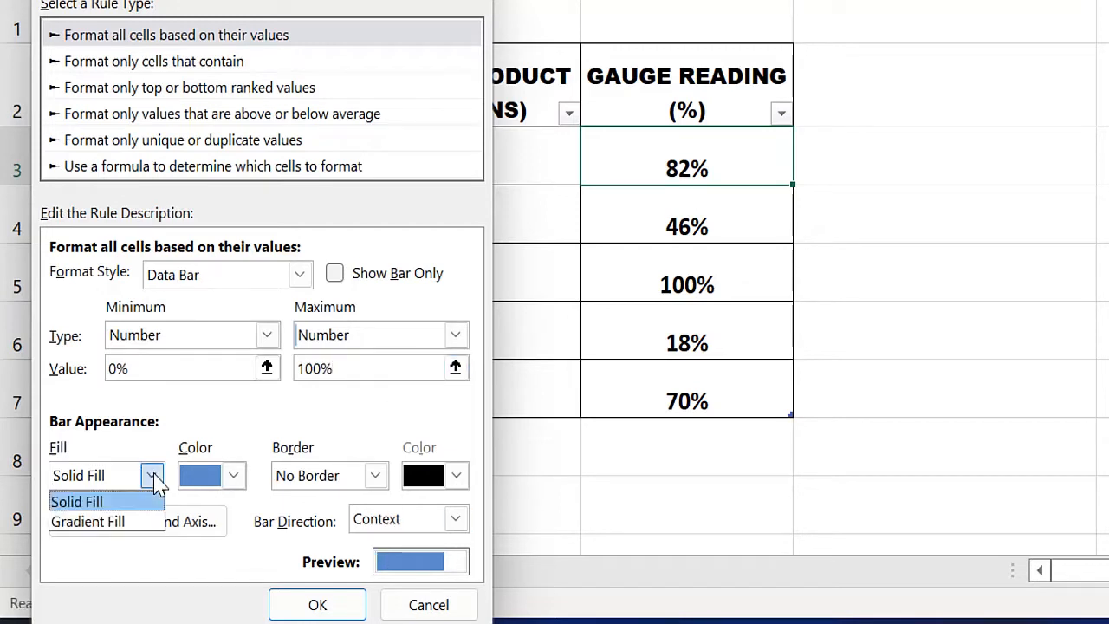
pyautogui.click(123, 524)
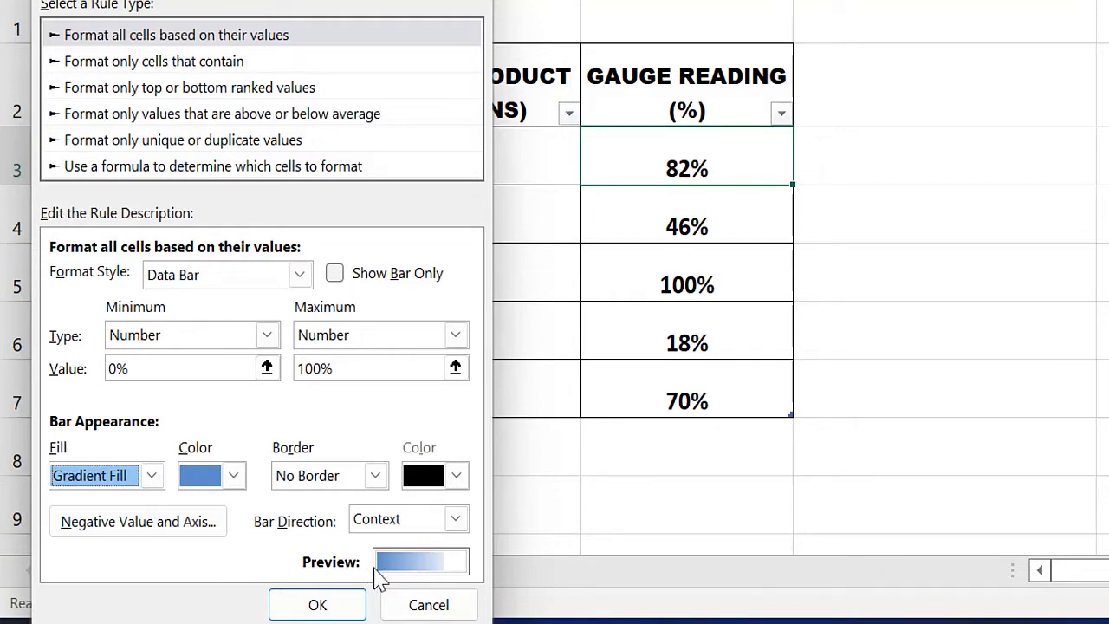
pyautogui.click(234, 482)
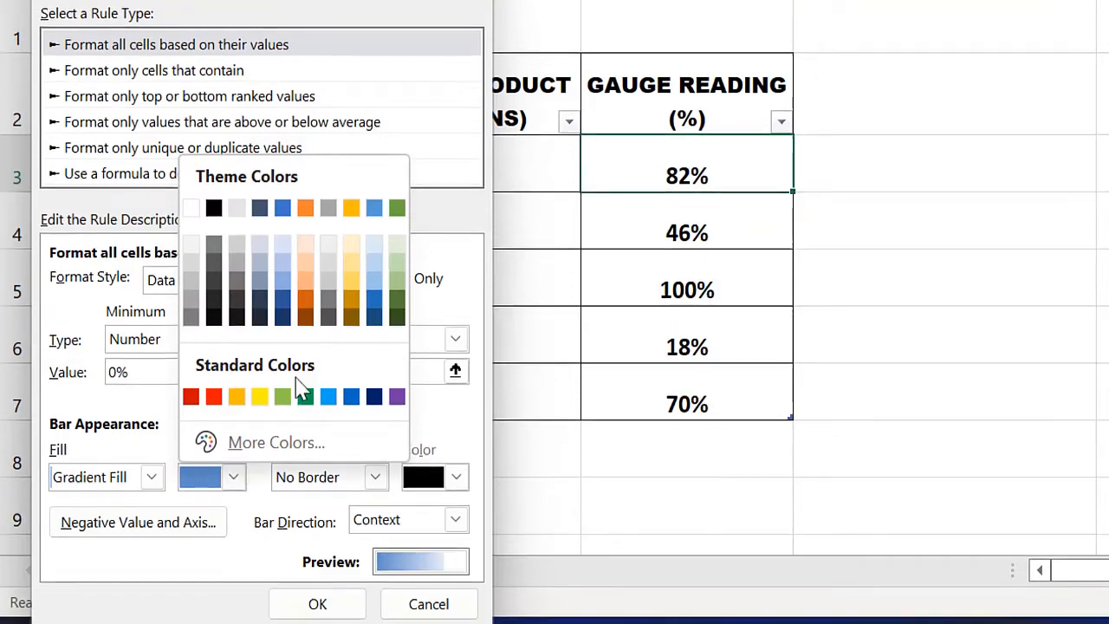
pyautogui.click(236, 399)
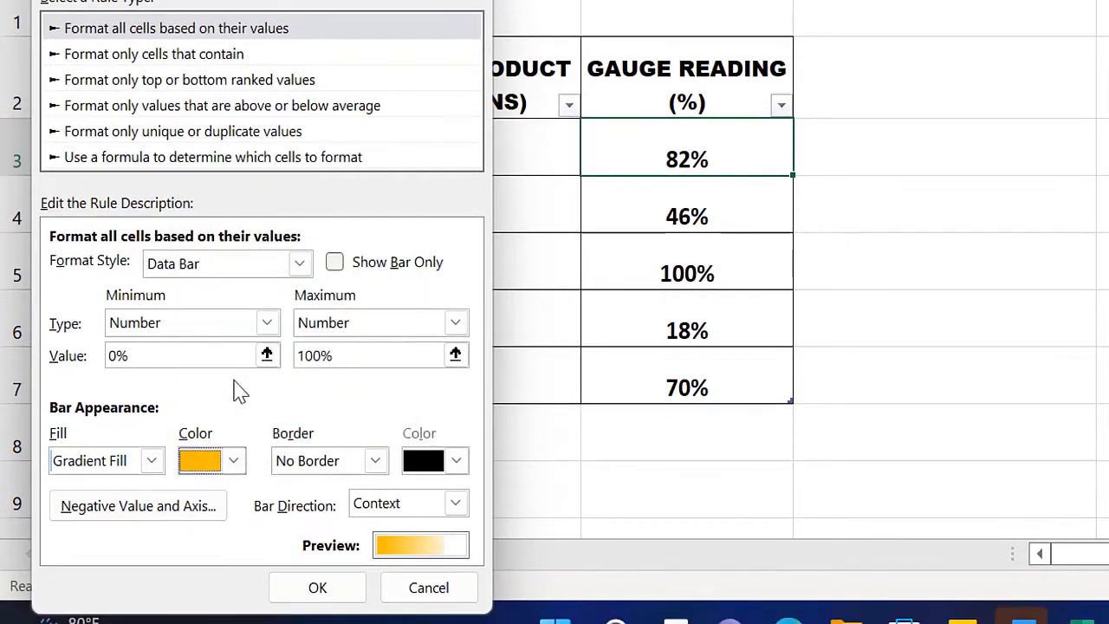
pyautogui.click(375, 459)
pyautogui.click(342, 504)
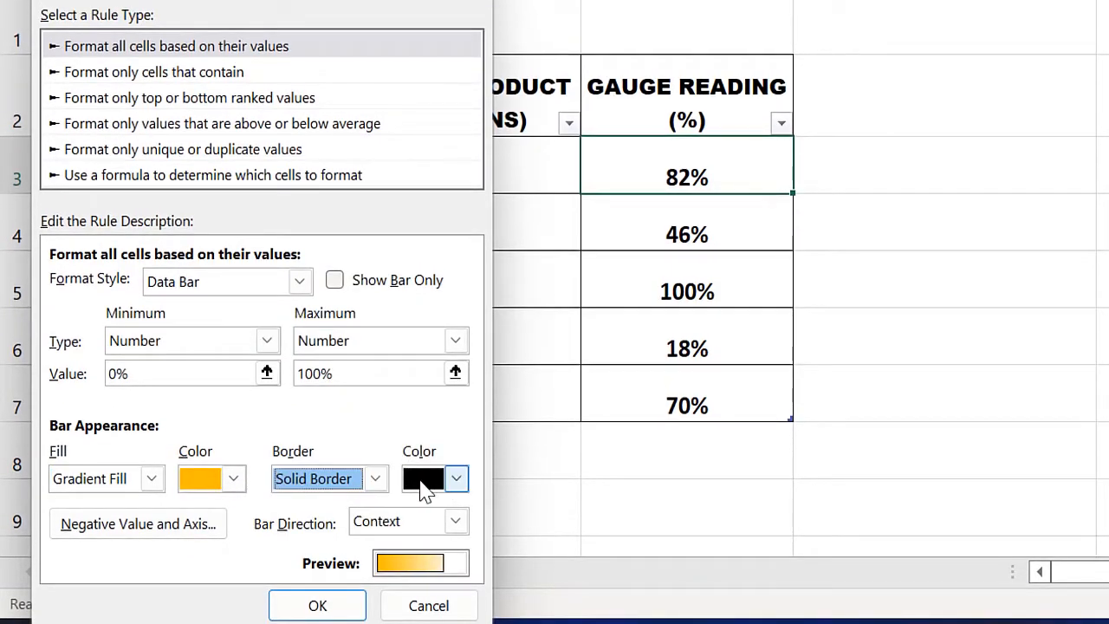
pyautogui.click(316, 606)
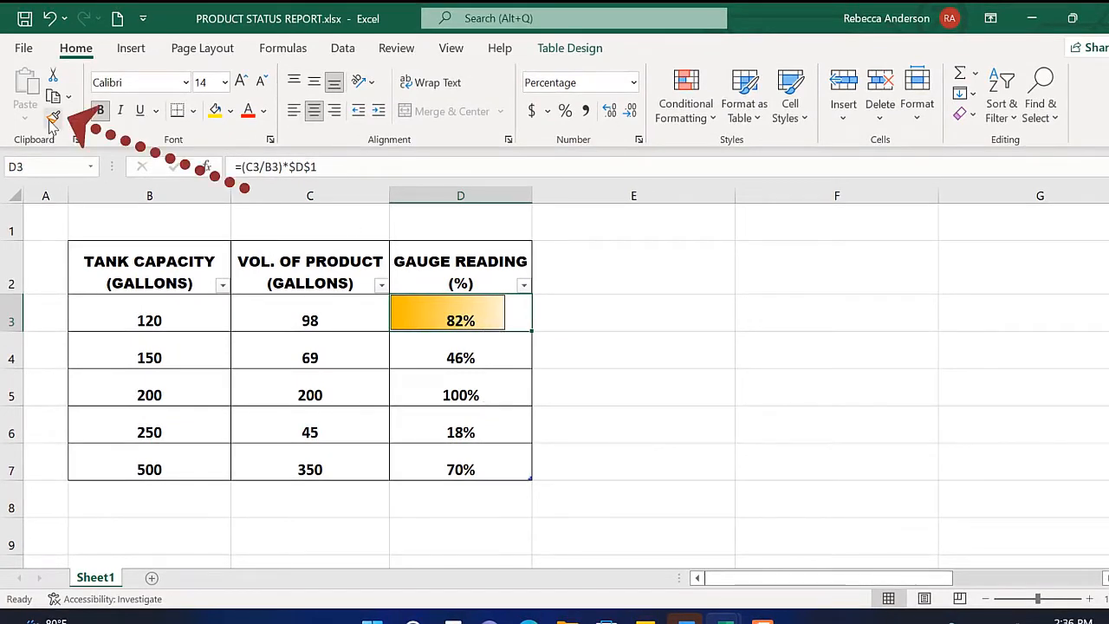
# Step: Copy the data bar formatting from D3 to cells D4:D7 with Format Painter
pyautogui.click(52, 119)
pyautogui.click(420, 369)
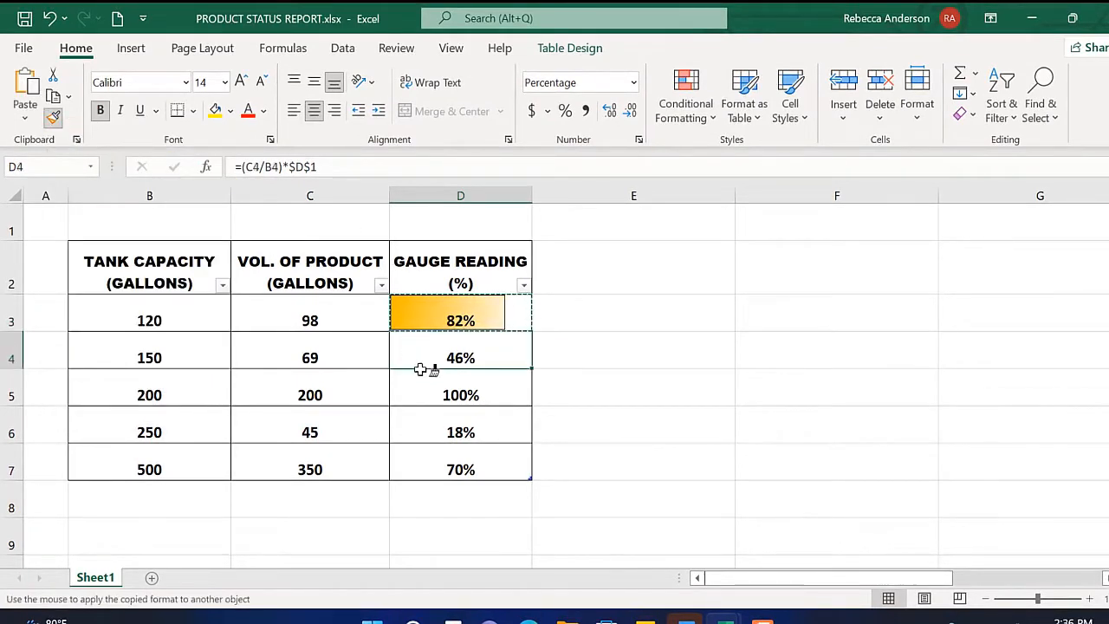
pyautogui.moveTo(420, 369); pyautogui.dragTo(442, 464)
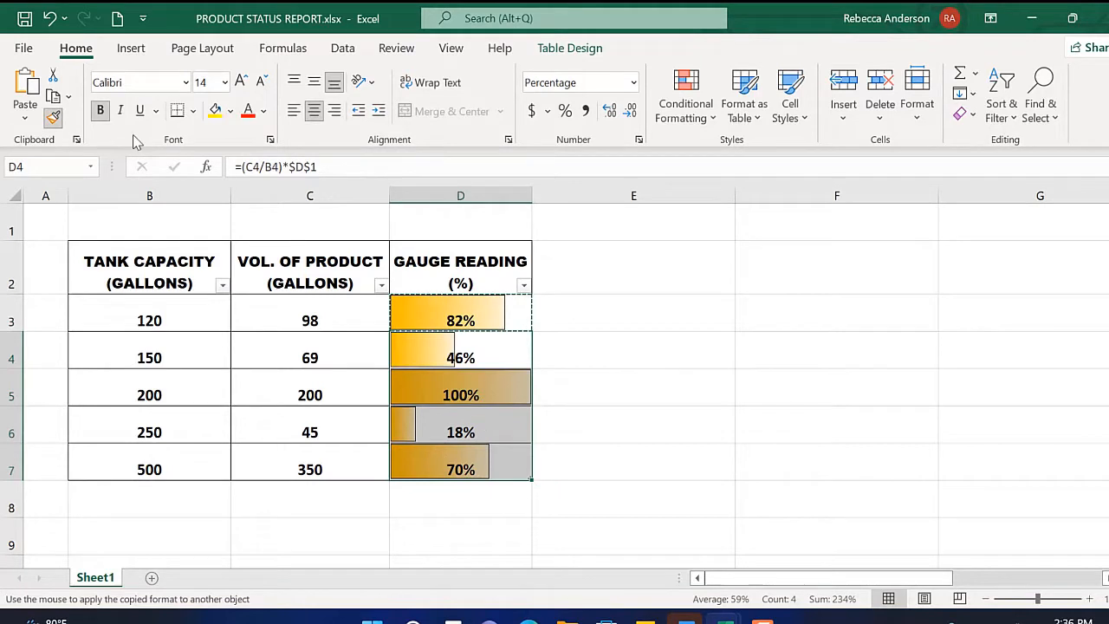
pyautogui.click(53, 118)
pyautogui.click(656, 423)
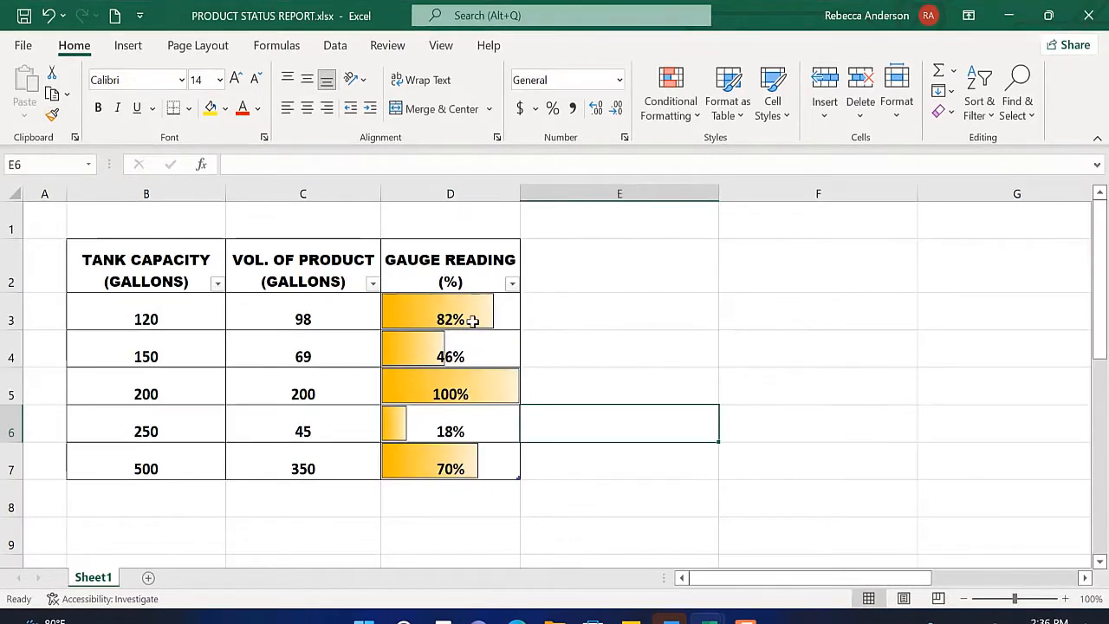
# Step: Edit the data bar rule for D3:D7 so that it shows only the bars, and apply the change
pyautogui.moveTo(465, 319); pyautogui.dragTo(446, 459)
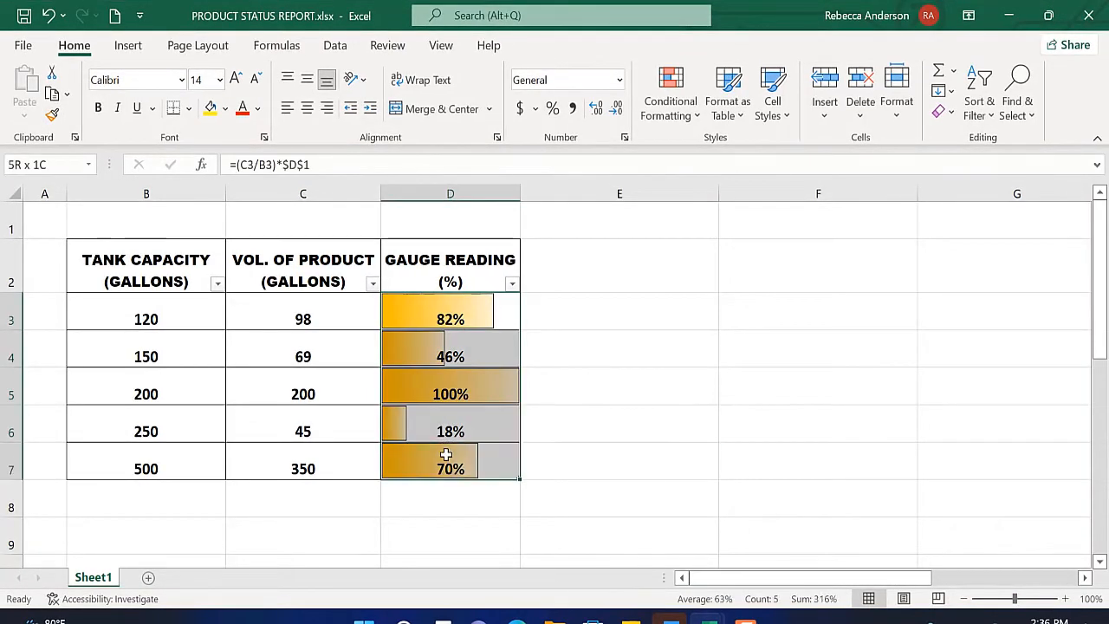
pyautogui.click(668, 111)
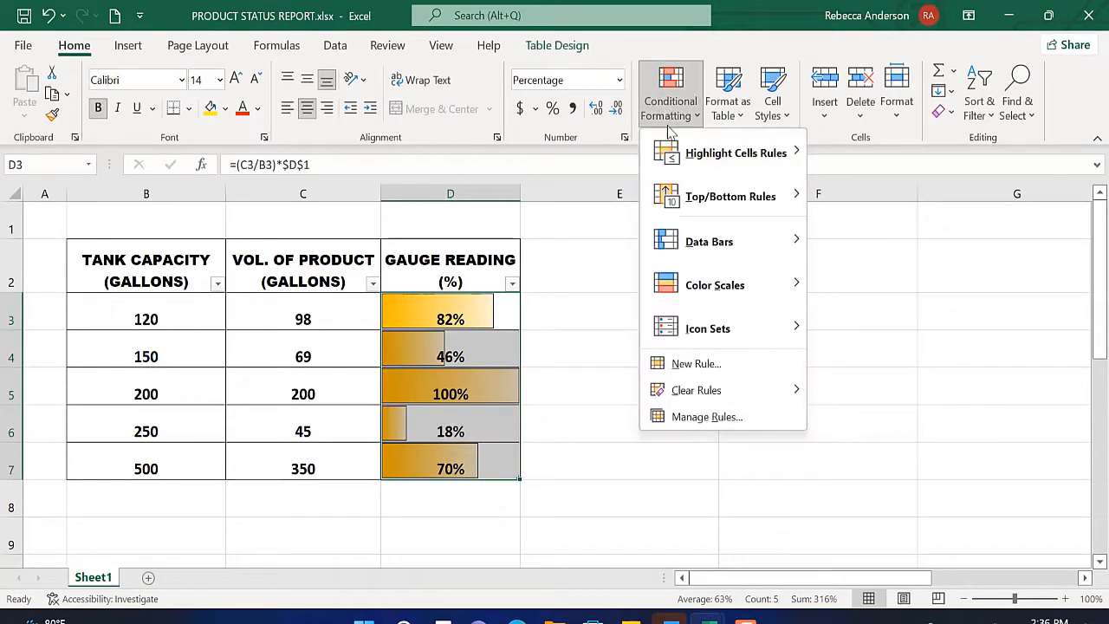
pyautogui.moveTo(696, 299)
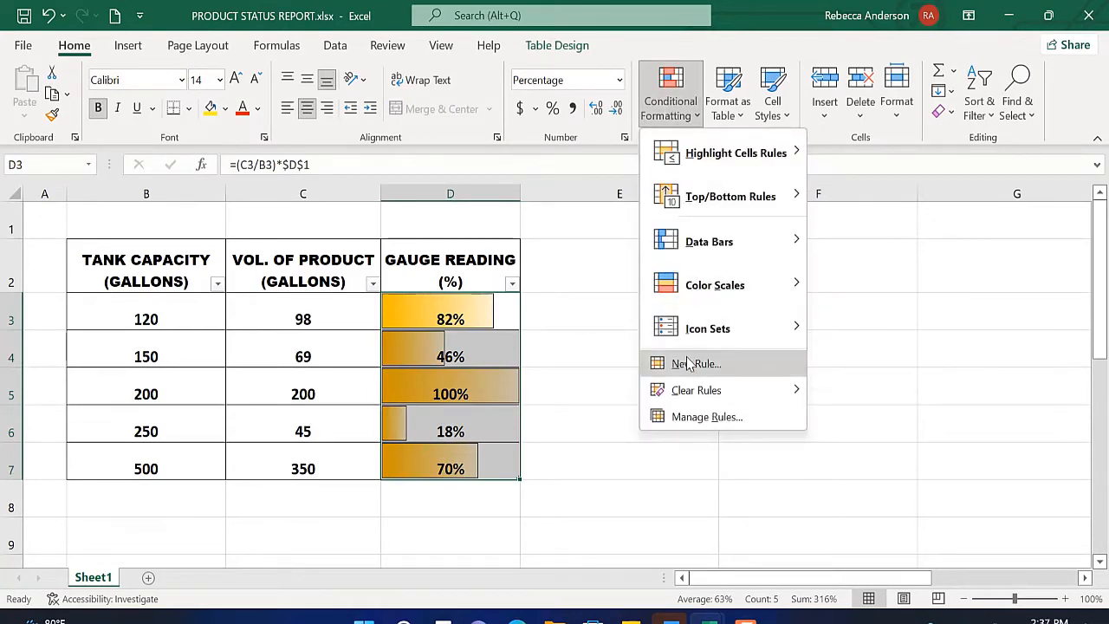
pyautogui.click(692, 419)
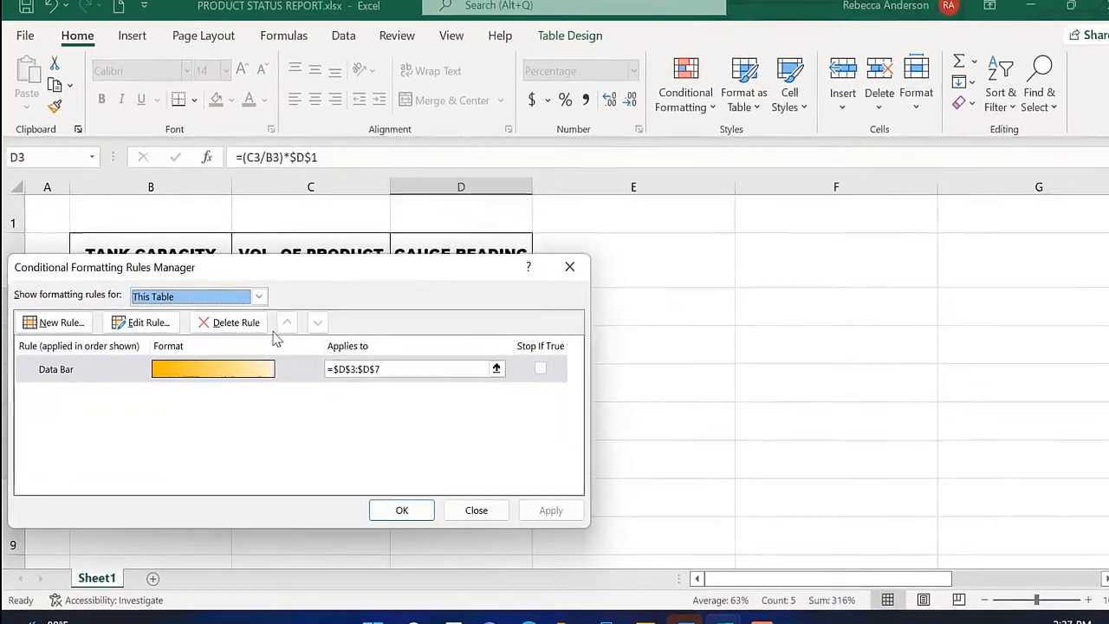
pyautogui.click(136, 328)
pyautogui.click(193, 274)
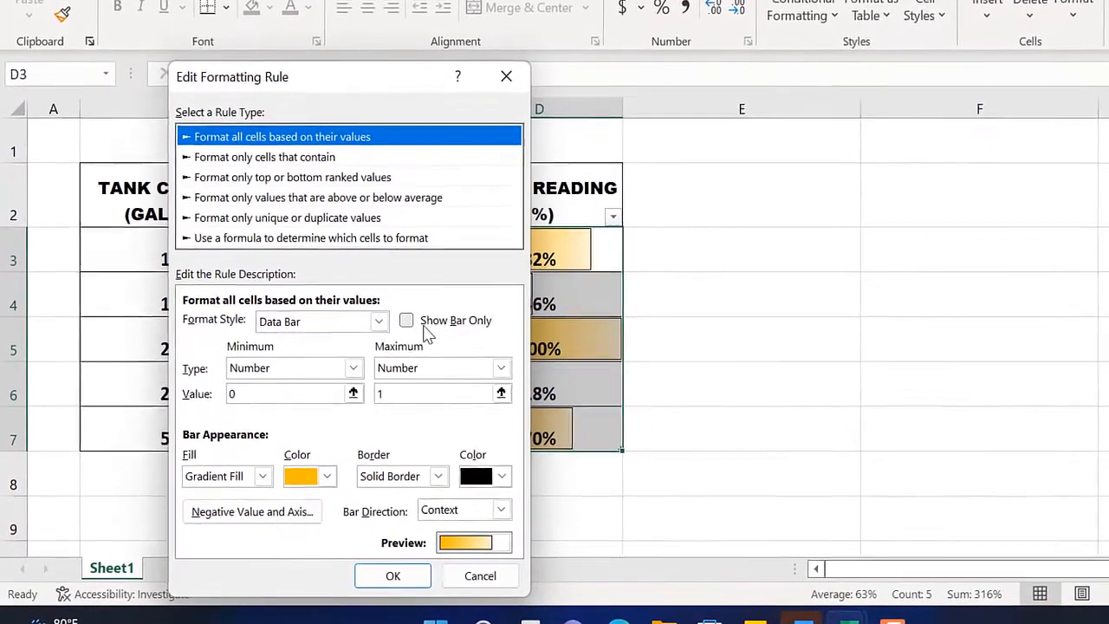
pyautogui.click(410, 318)
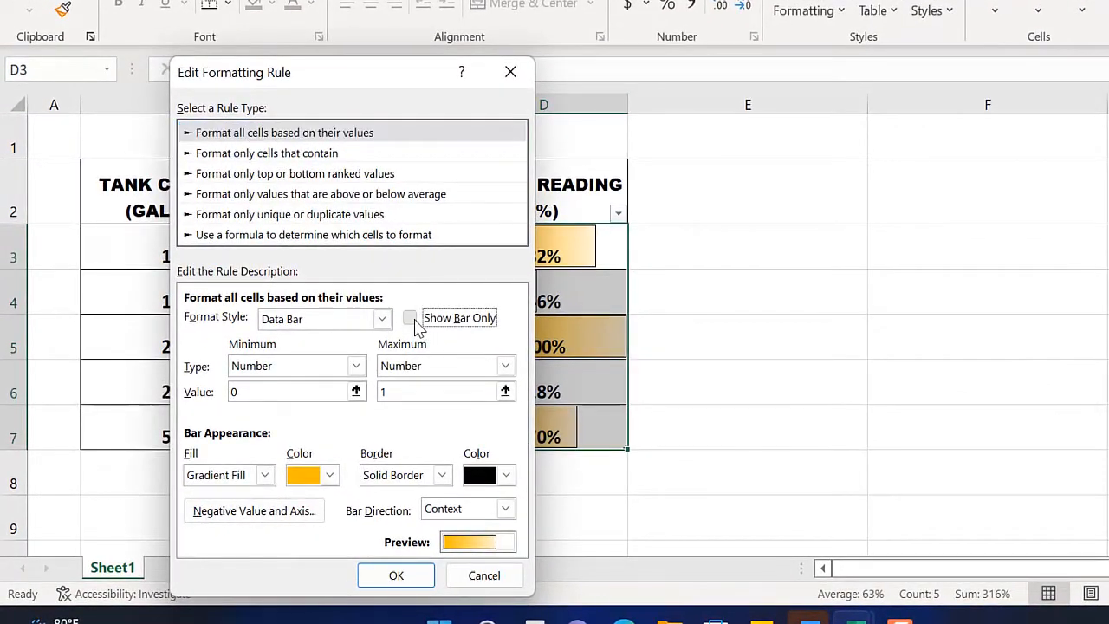
pyautogui.click(392, 579)
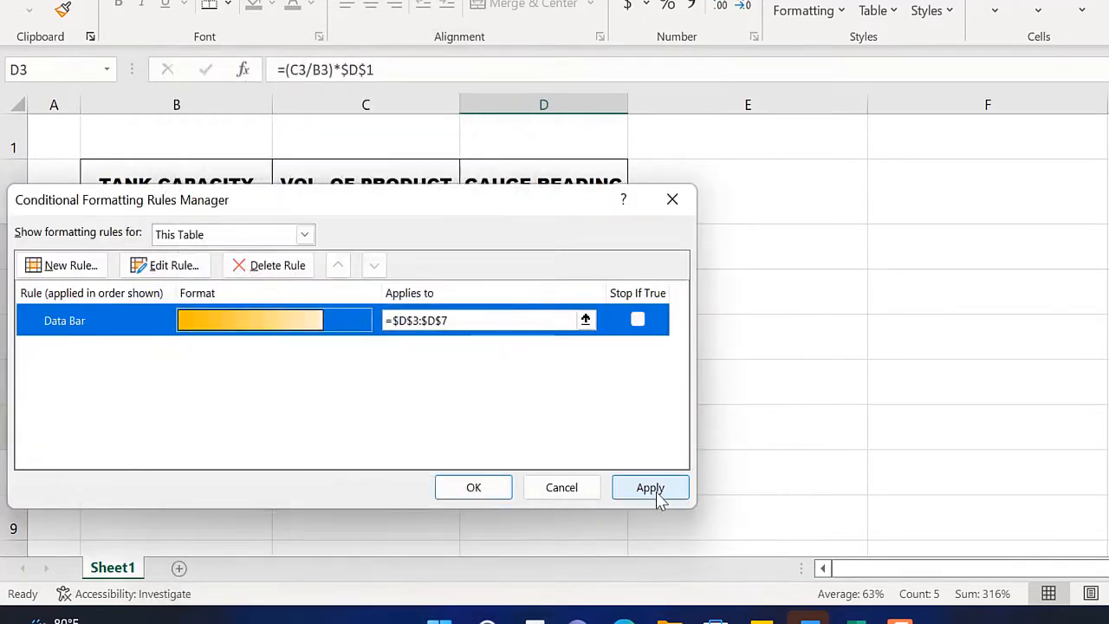
pyautogui.click(654, 489)
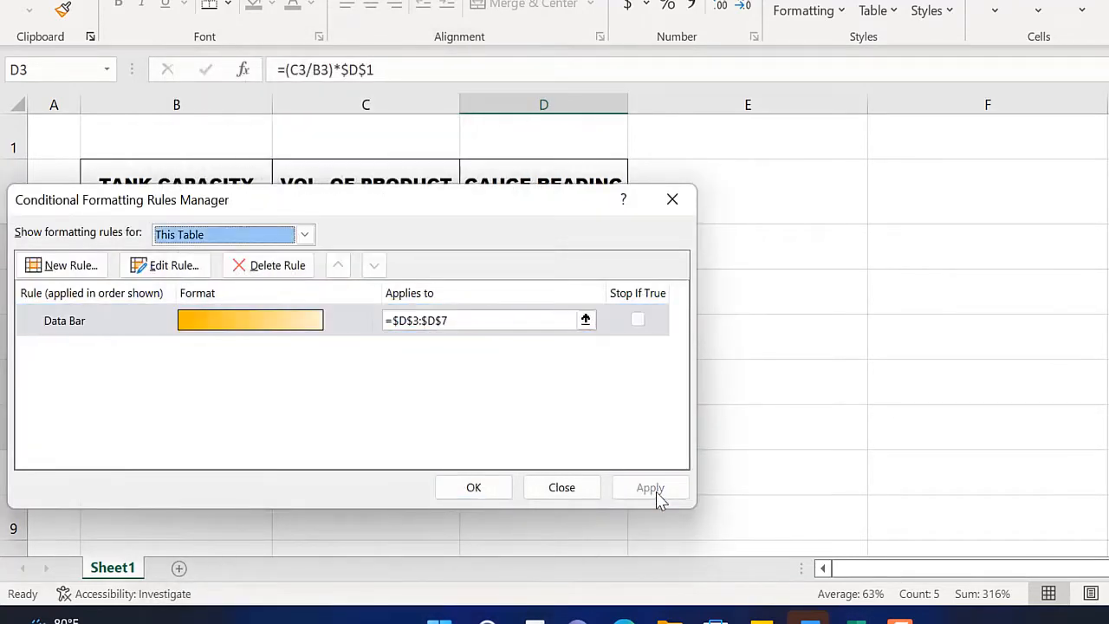
pyautogui.click(477, 490)
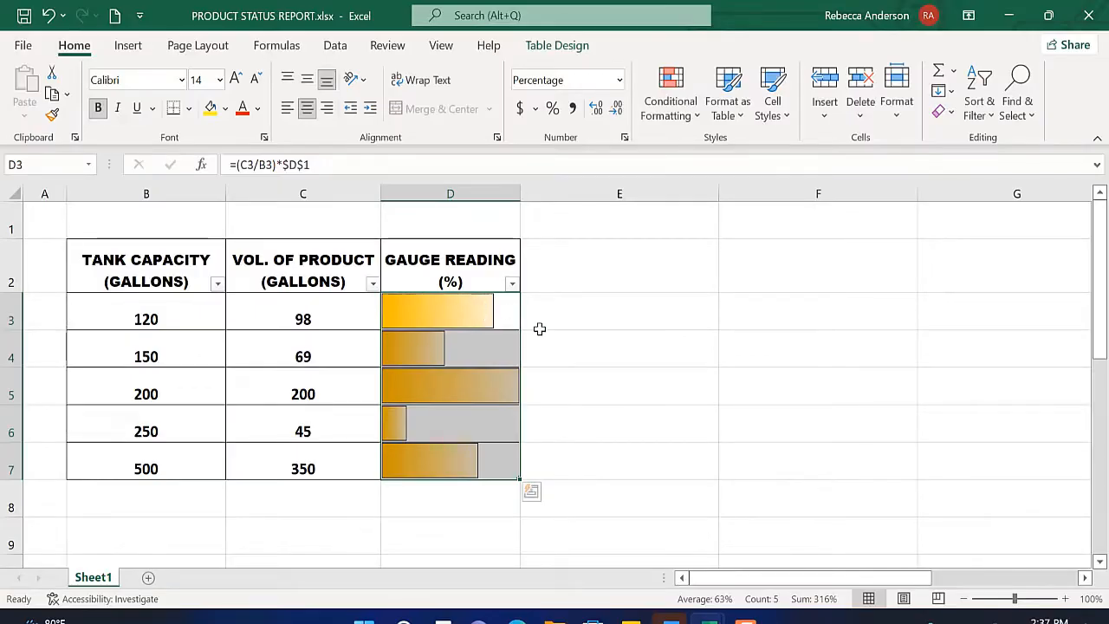
pyautogui.click(562, 314)
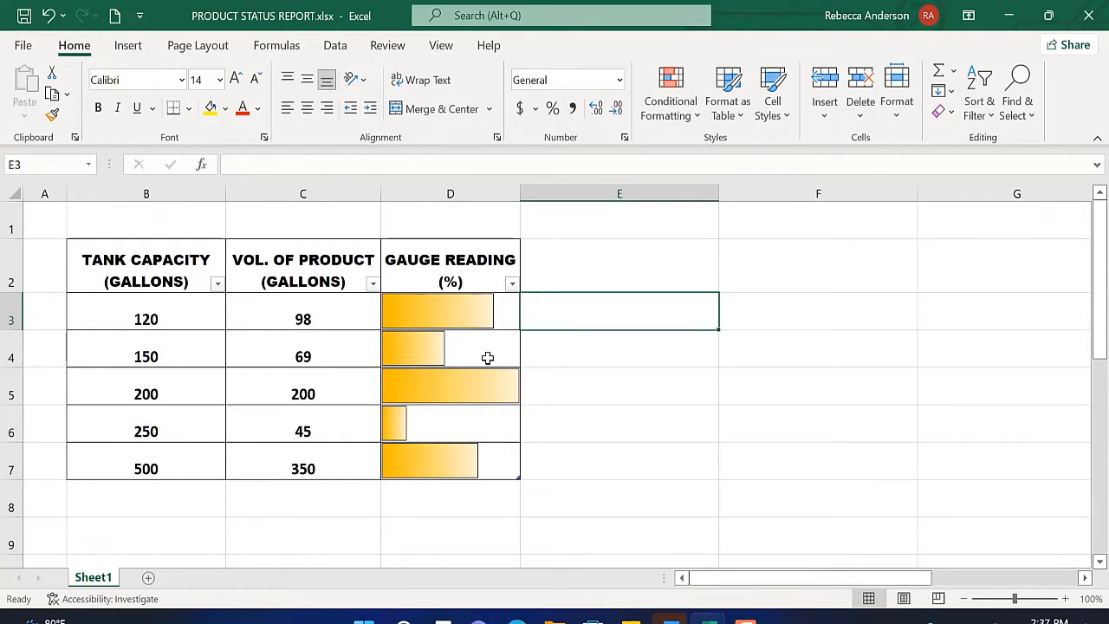
# Step: Rename the header in D2 to CHART and add the header GAUGE READING (%) in E2 as a new table column
pyautogui.click(451, 280)
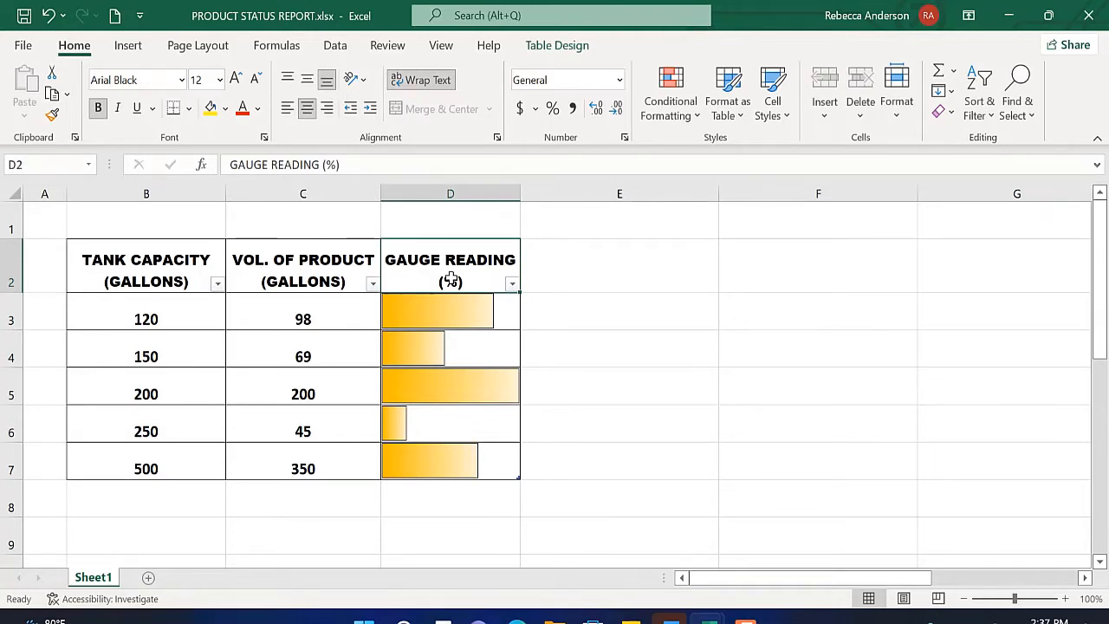
pyautogui.write('CHART')
pyautogui.click(541, 279)
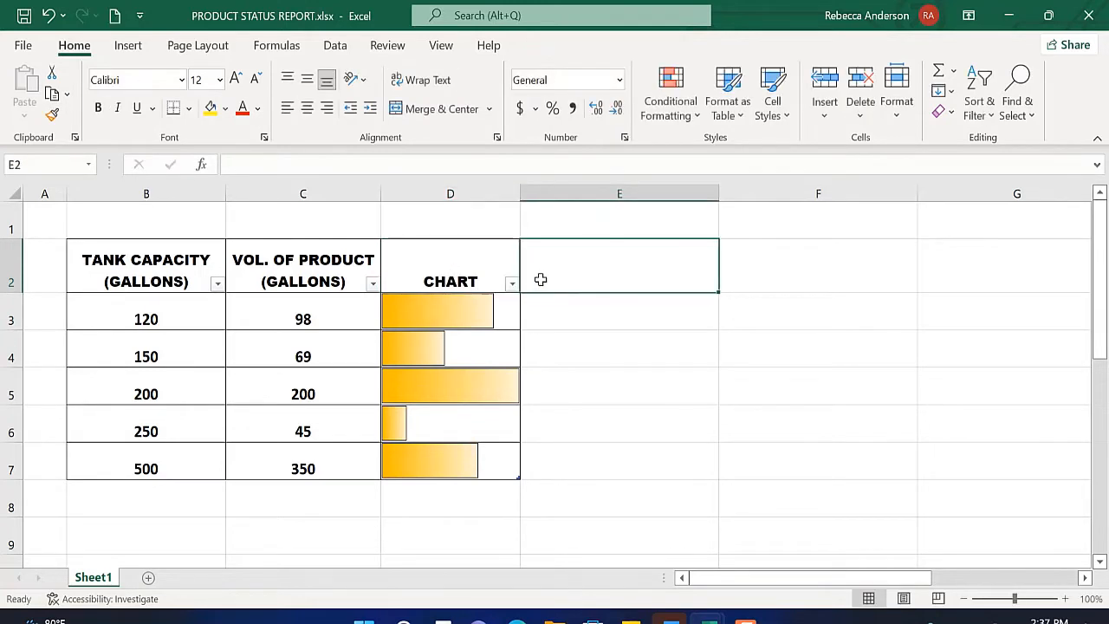
pyautogui.write('GAUGE')
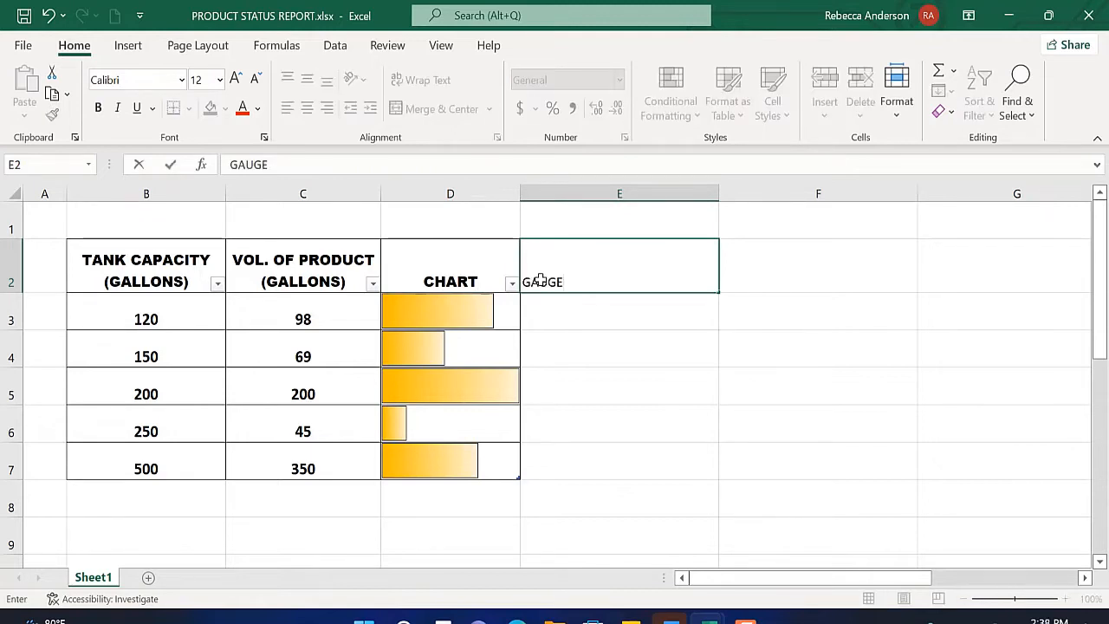
pyautogui.write(' READING')
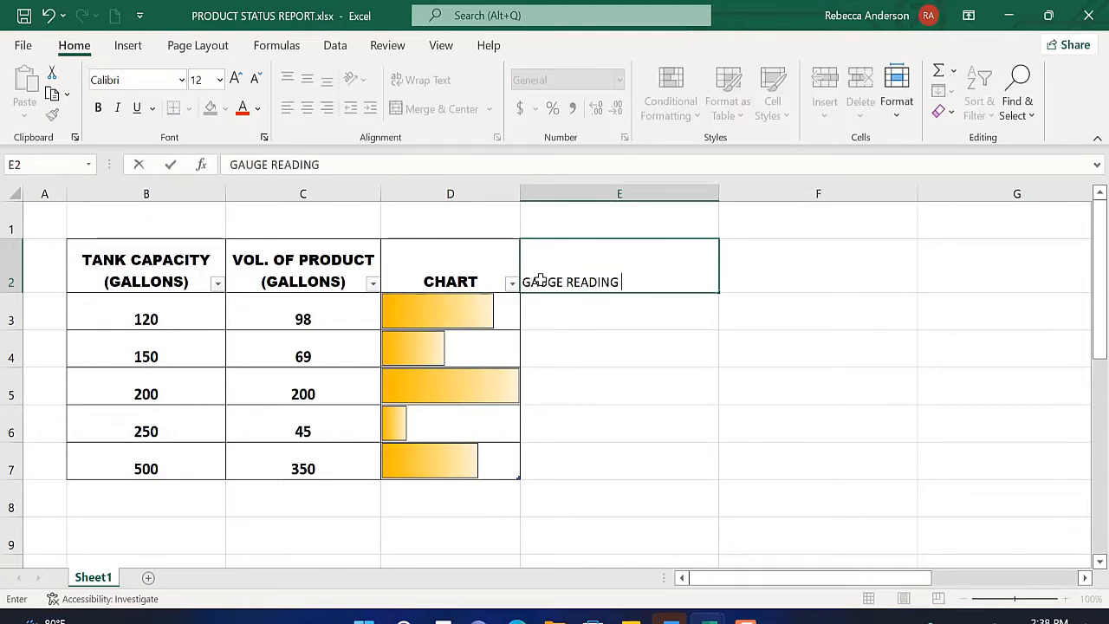
pyautogui.write(' (%)')
pyautogui.press('Return')
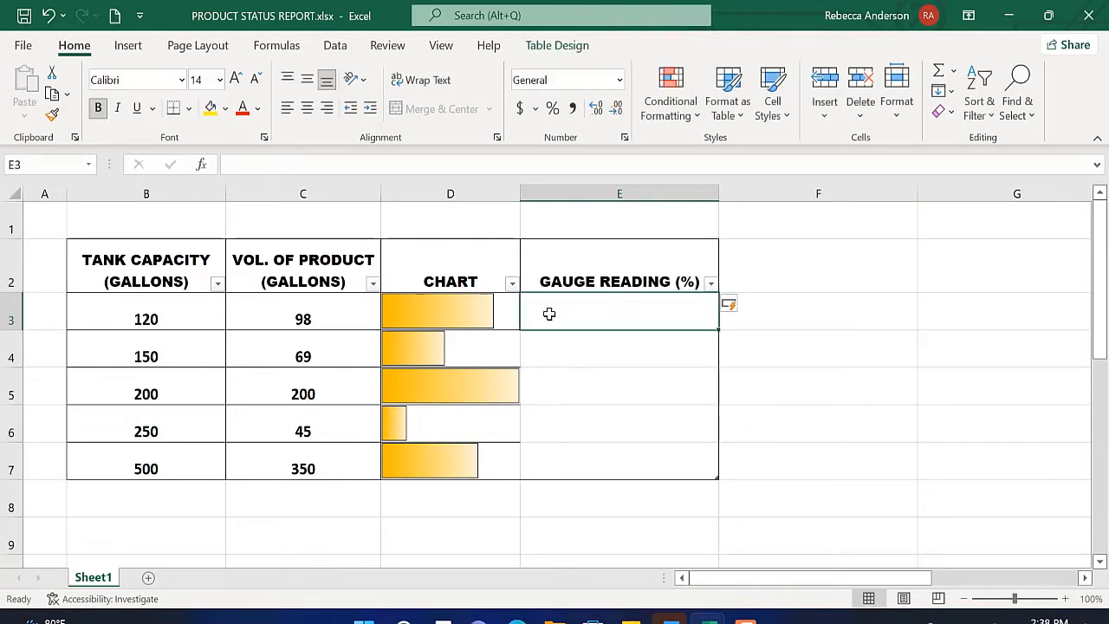
# Step: Fill the GAUGE READING (%) column from E3 down with a formula that references the CHART value in the same row
pyautogui.write('=')
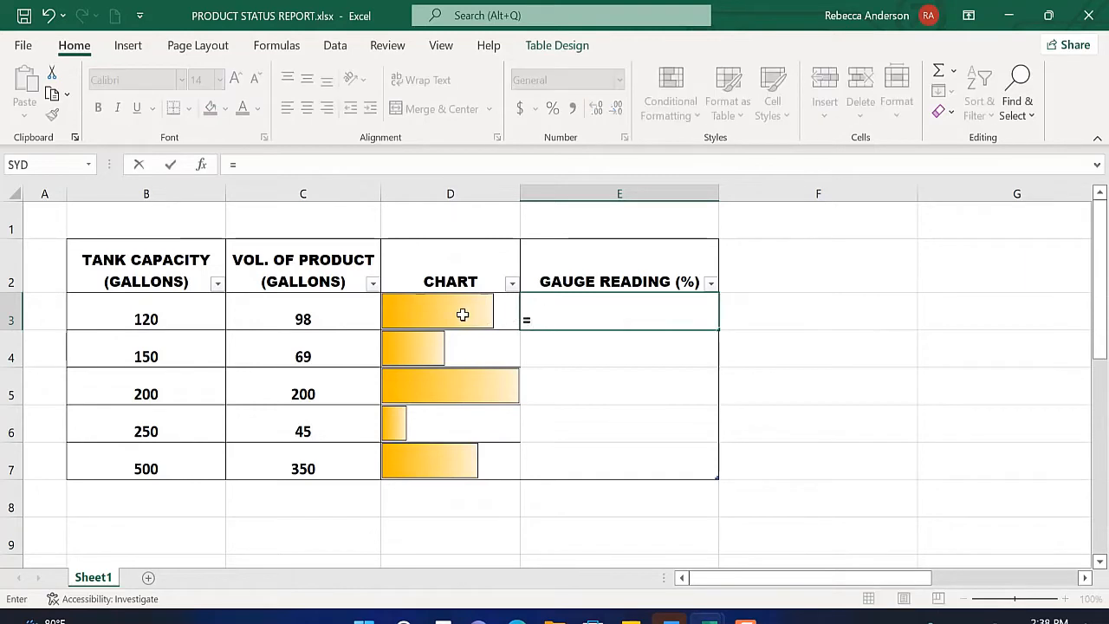
pyautogui.click(463, 315)
pyautogui.press('Return')
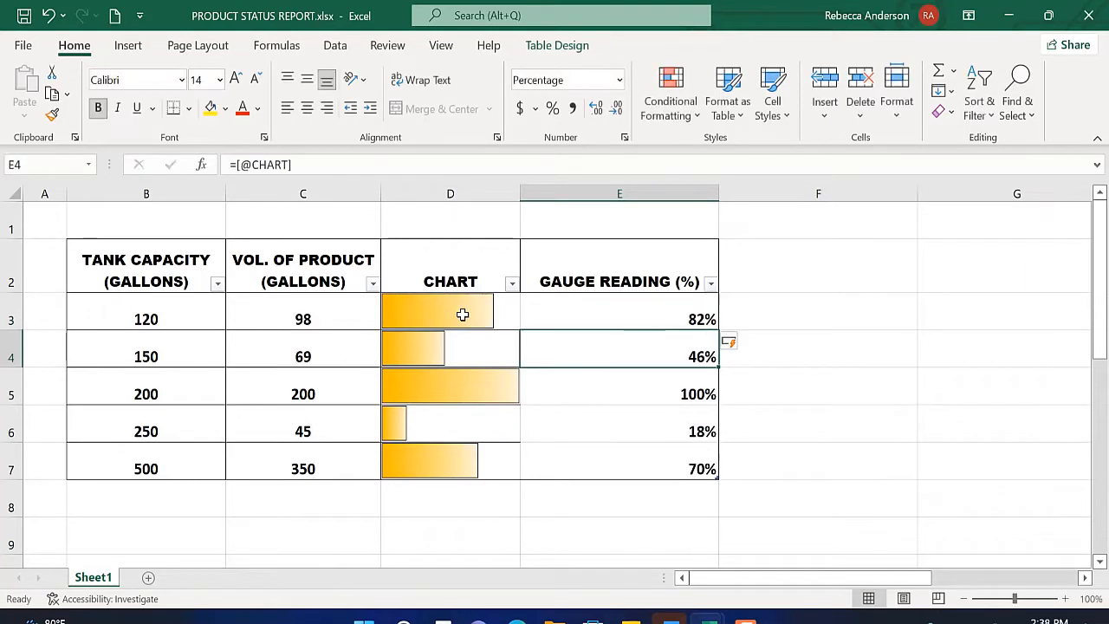
pyautogui.click(806, 458)
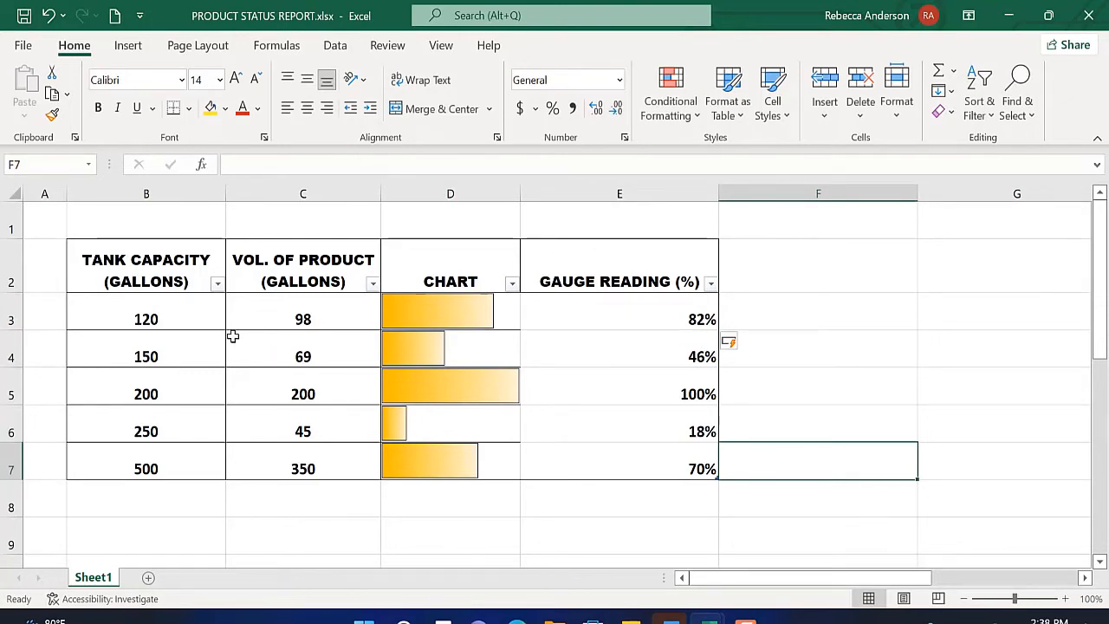
# Step: Change the product volumes to 100 gallons in C3 and 150 gallons in C4
pyautogui.click(302, 319)
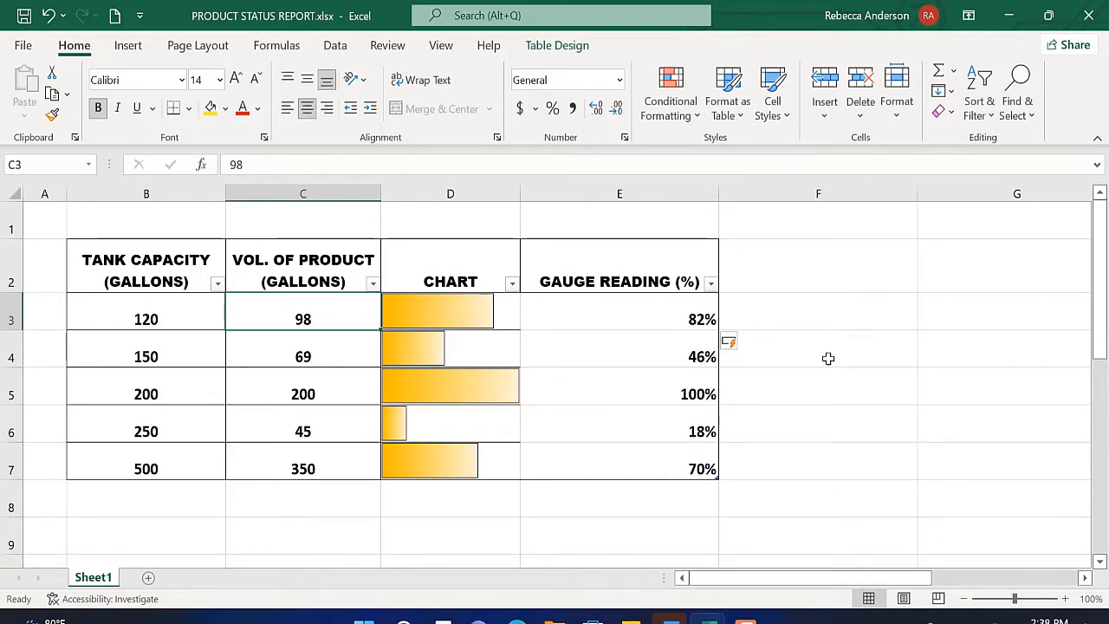
pyautogui.write('100')
pyautogui.press('Return')
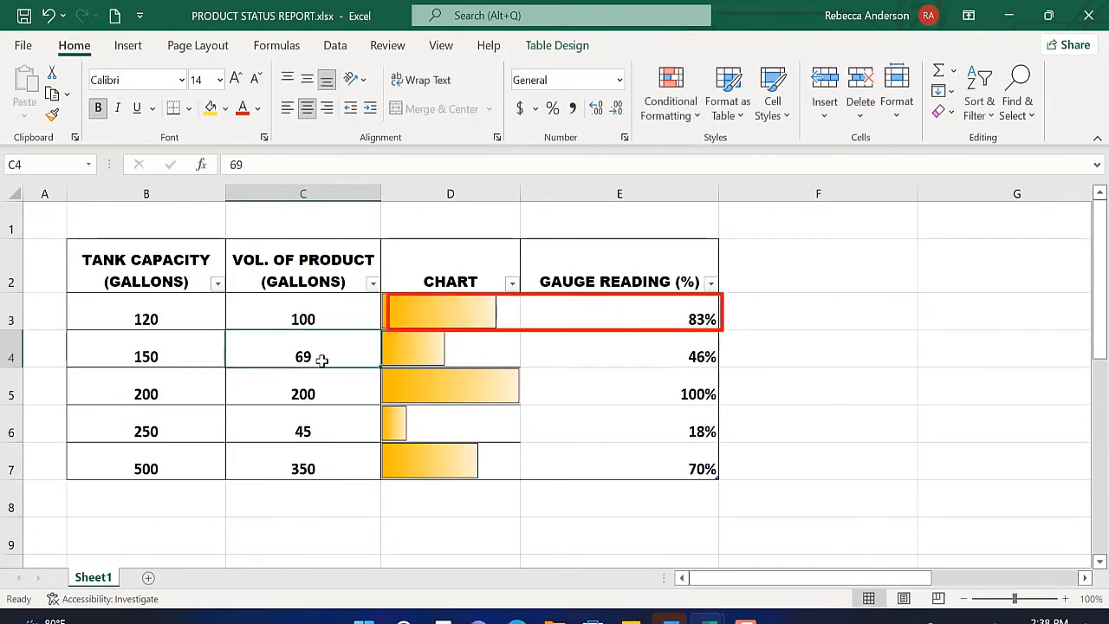
pyautogui.write('150')
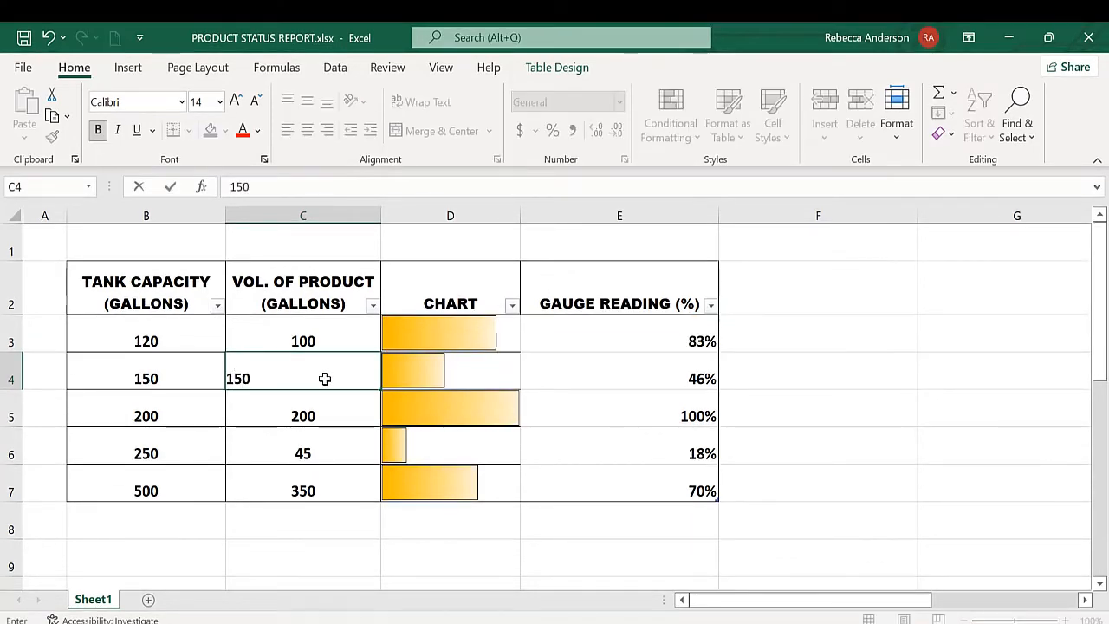
pyautogui.press('Return')
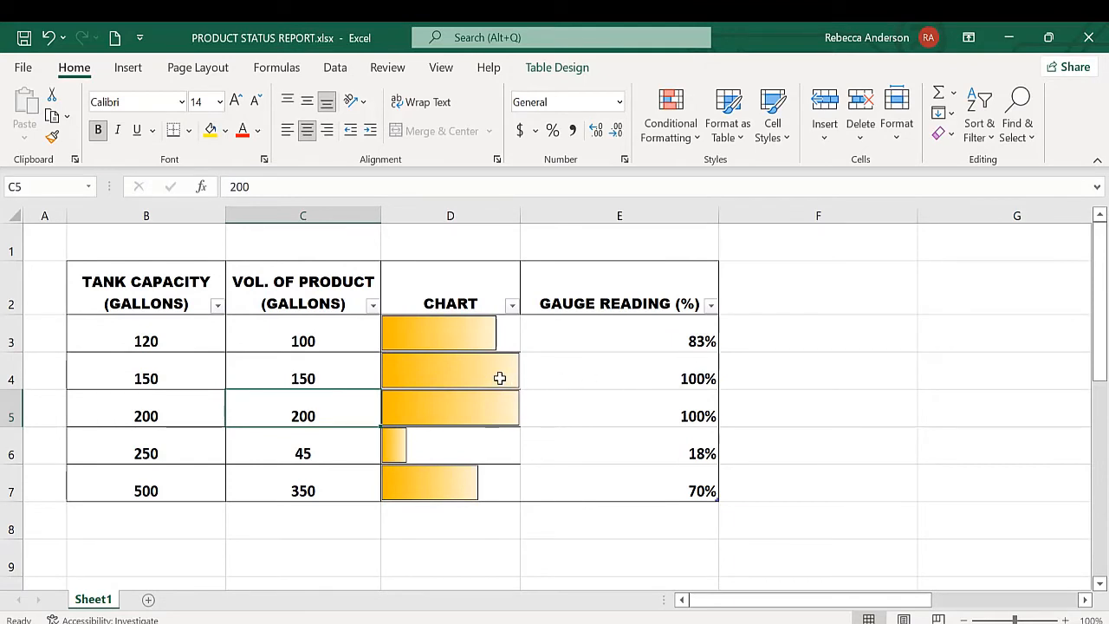
# Step: Widen the CHART column and set the product volume of the 200-gallon tank in C5 to 100
pyautogui.moveTo(520, 214); pyautogui.dragTo(573, 222)
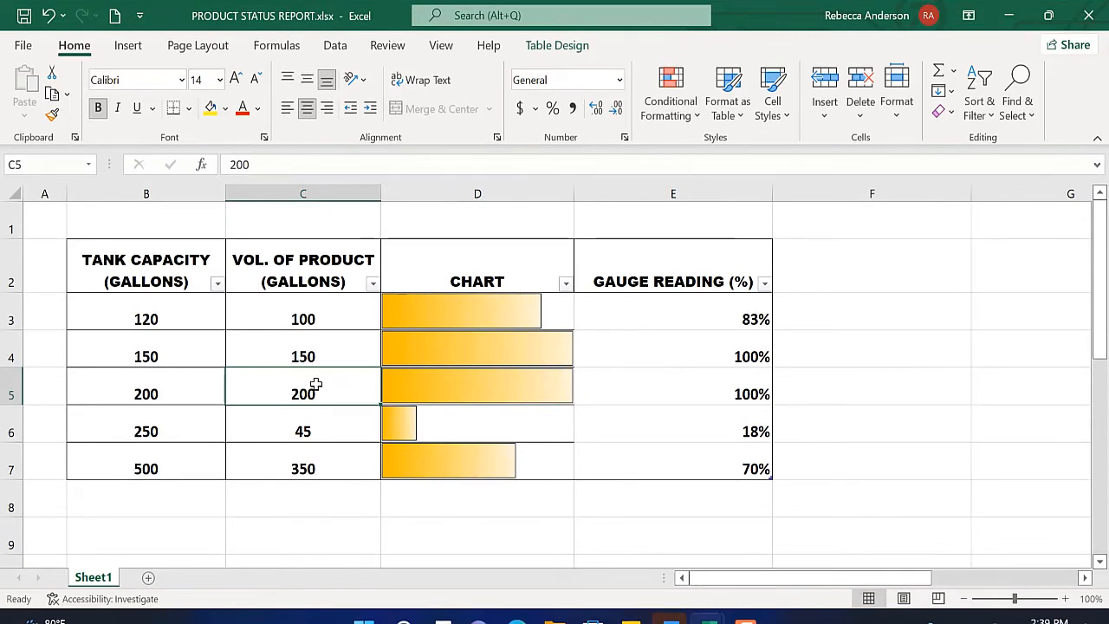
pyautogui.write('100')
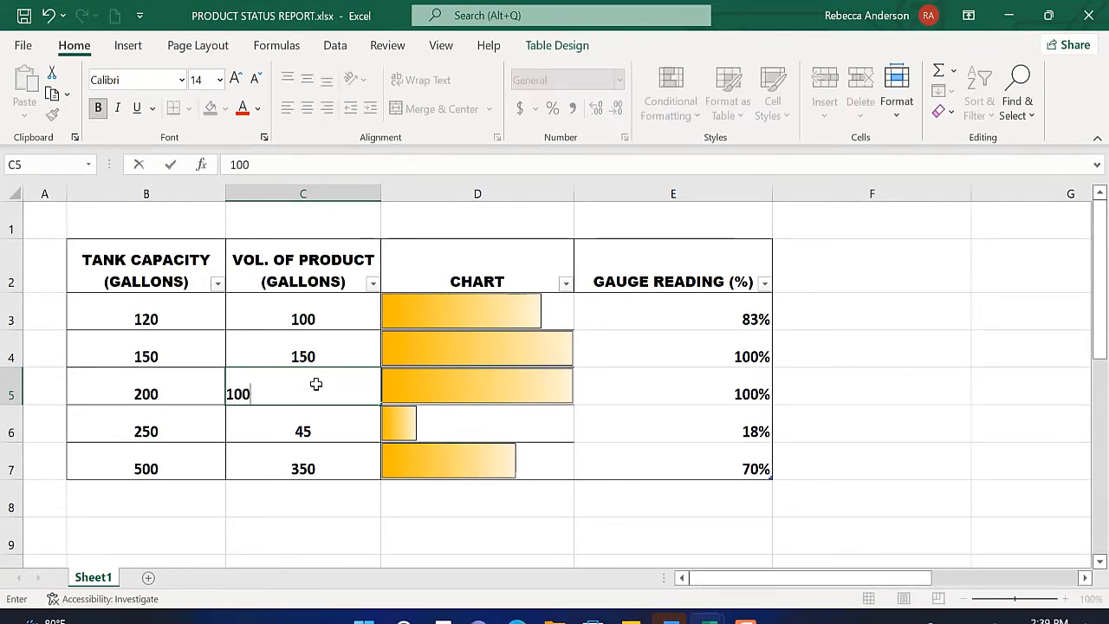
pyautogui.press('Return')
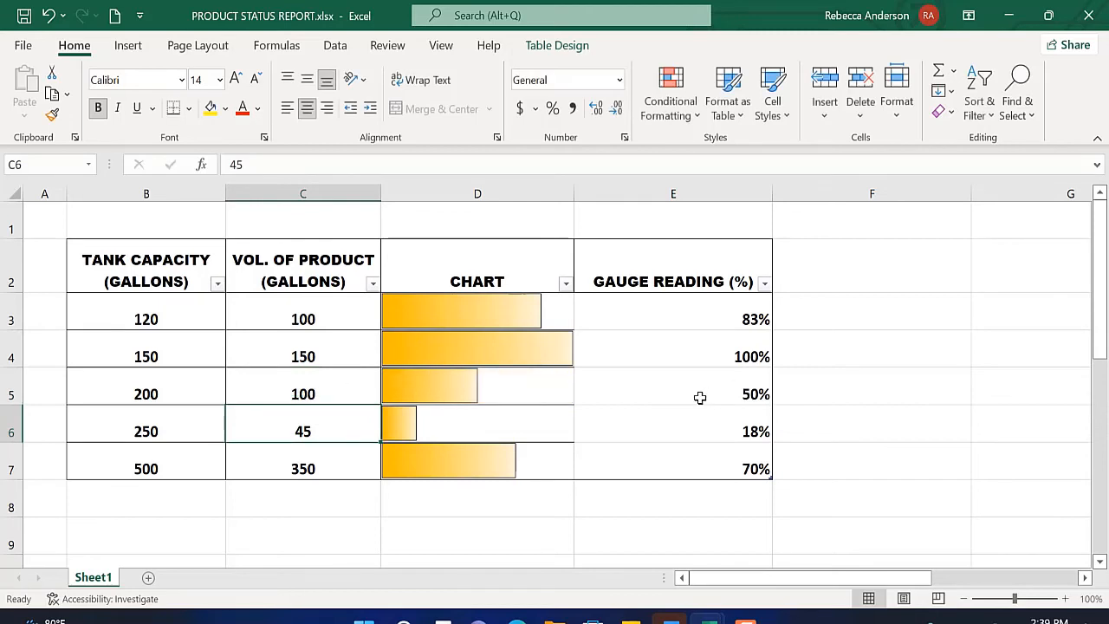